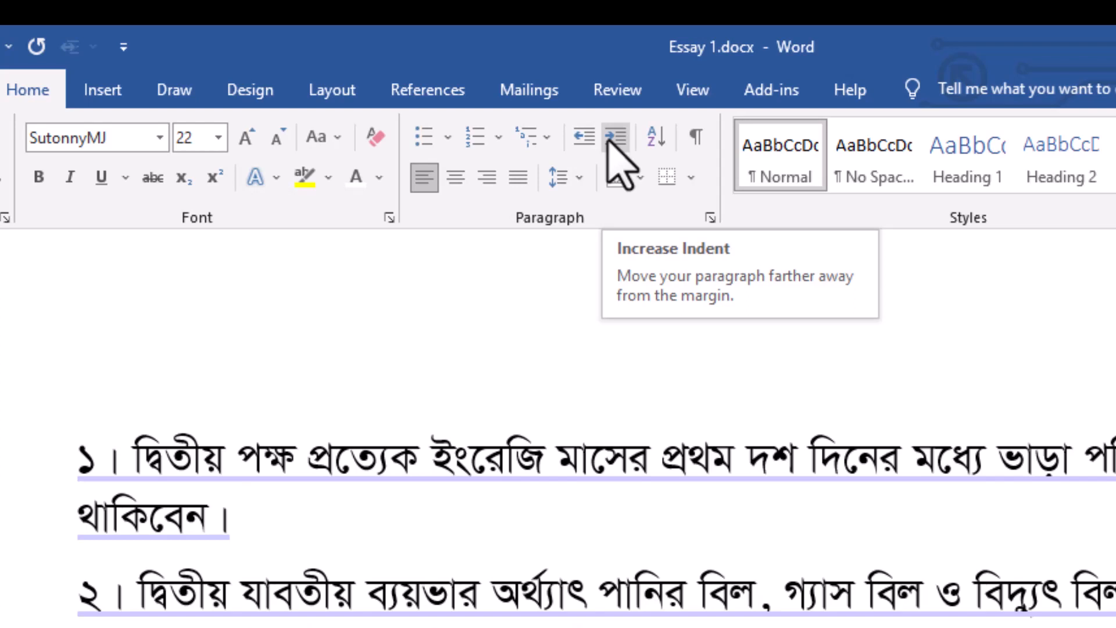
# Step: Increase the indent of the first numbered paragraph by three levels
pyautogui.tripleClick(88, 472)
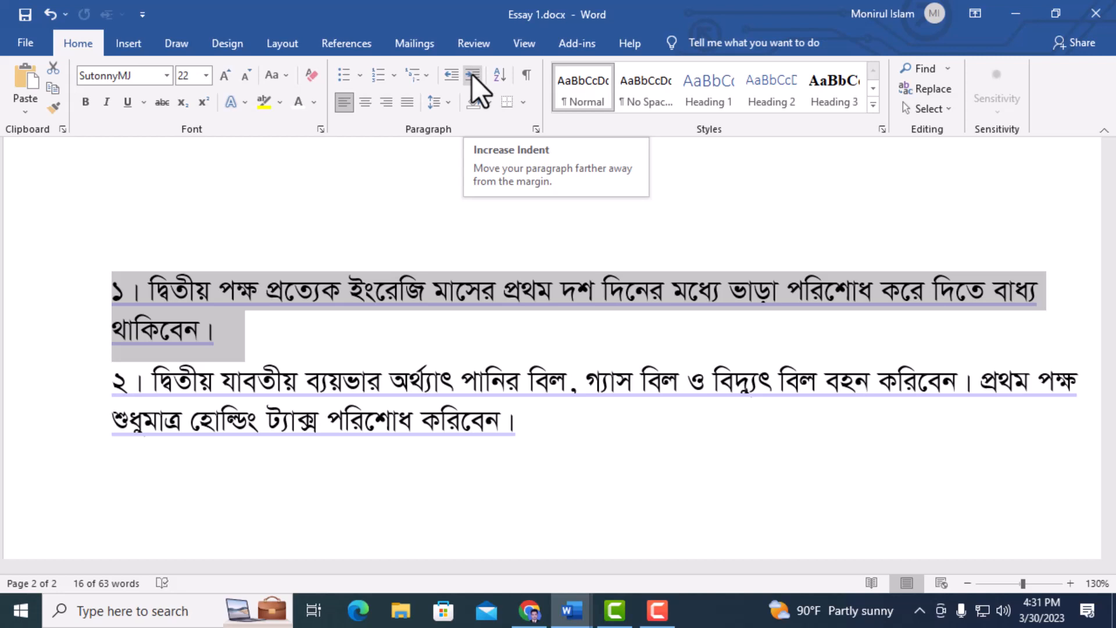
pyautogui.click(259, 332)
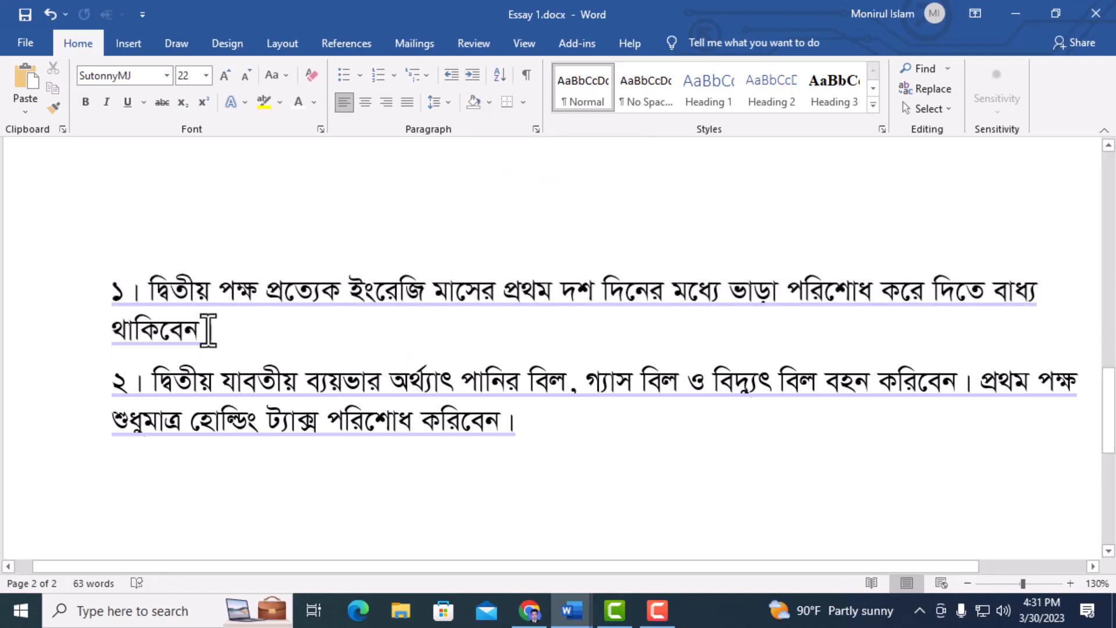
pyautogui.doubleClick(94, 282)
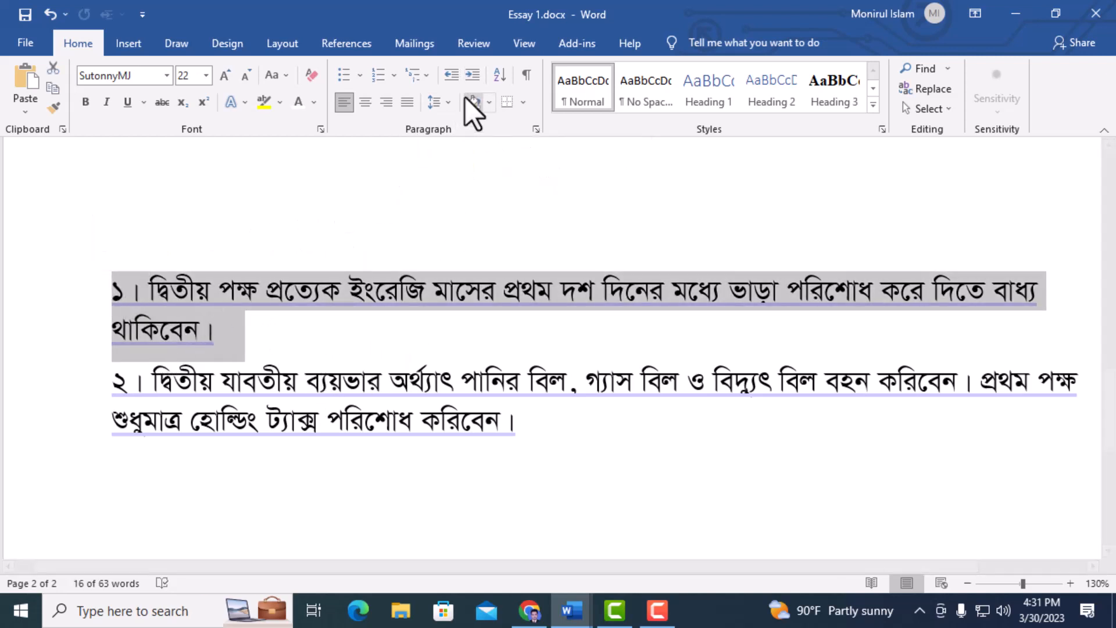
pyautogui.click(473, 78)
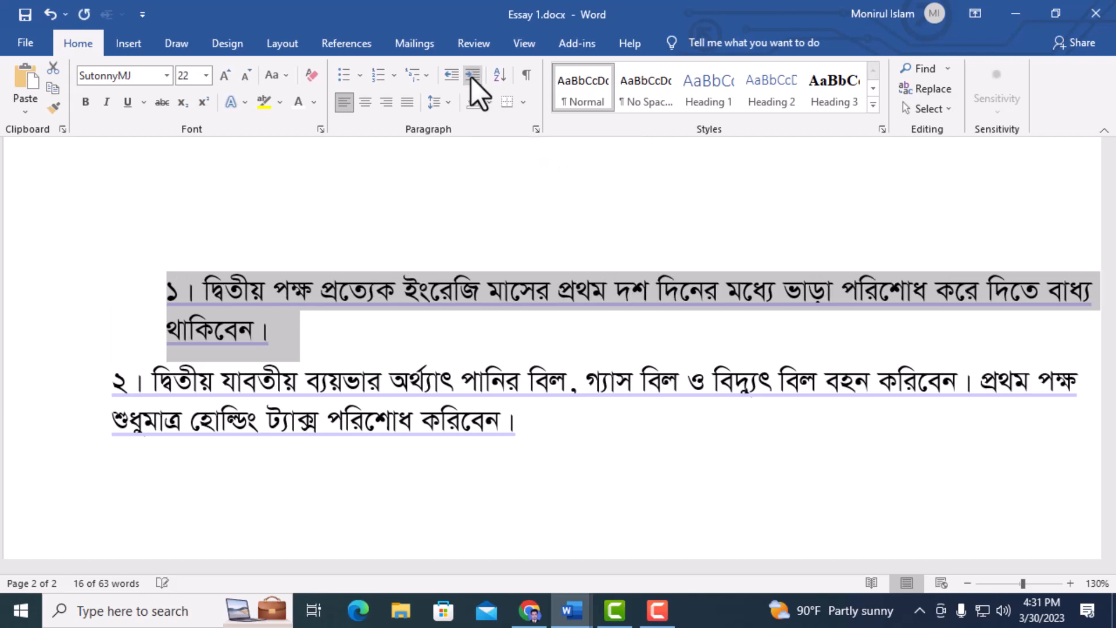
pyautogui.click(472, 78)
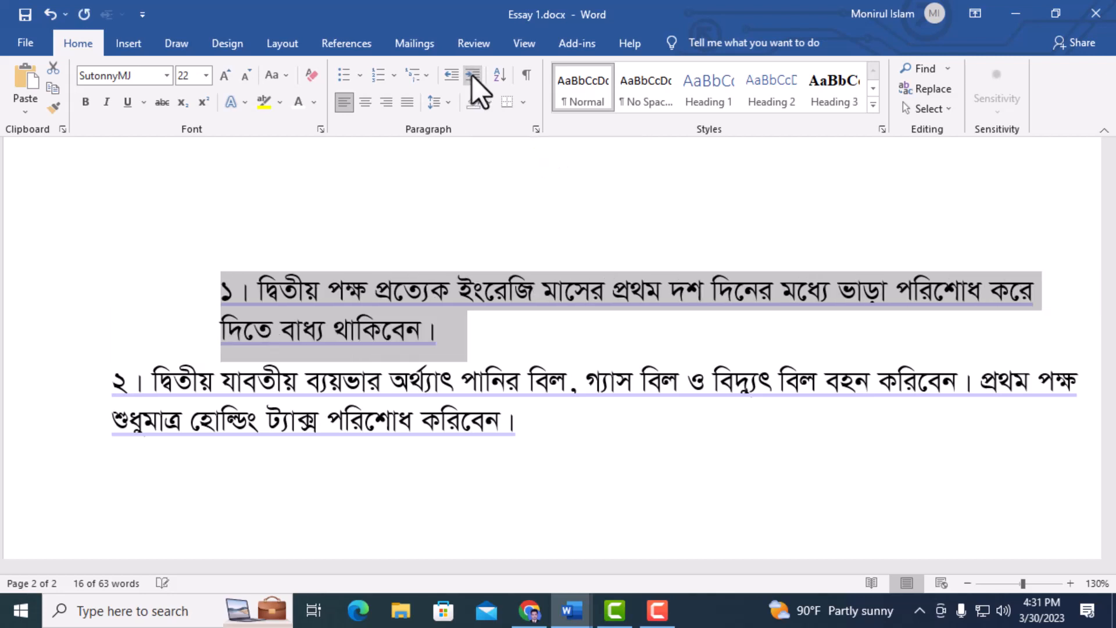
pyautogui.click(471, 76)
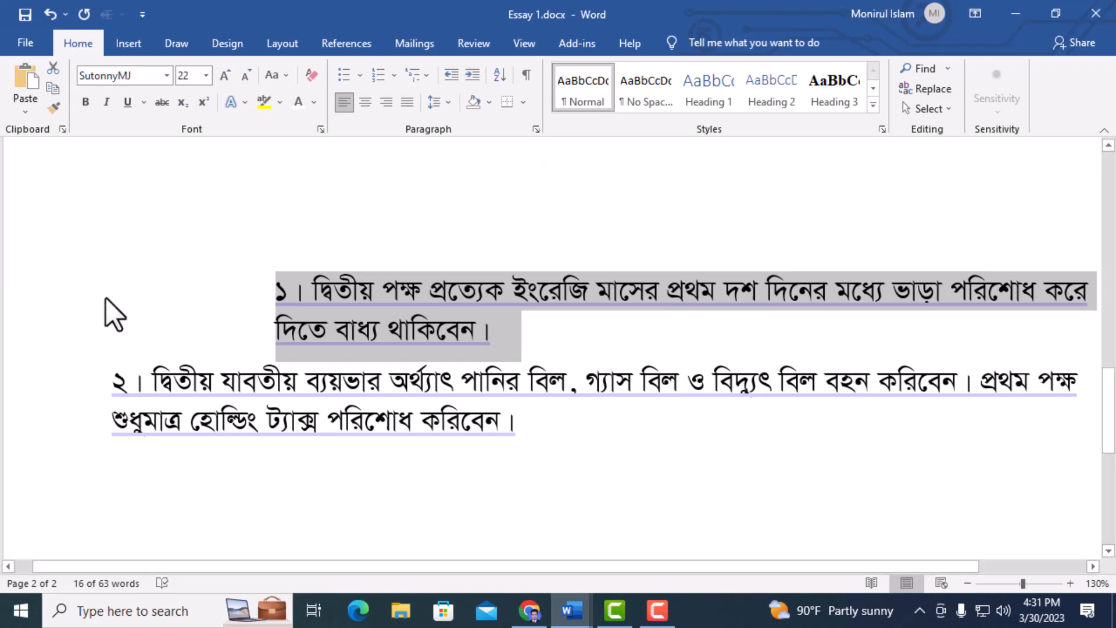
# Step: Decrease the first numbered paragraph's indent by three levels, back to the left margin
pyautogui.click(453, 73)
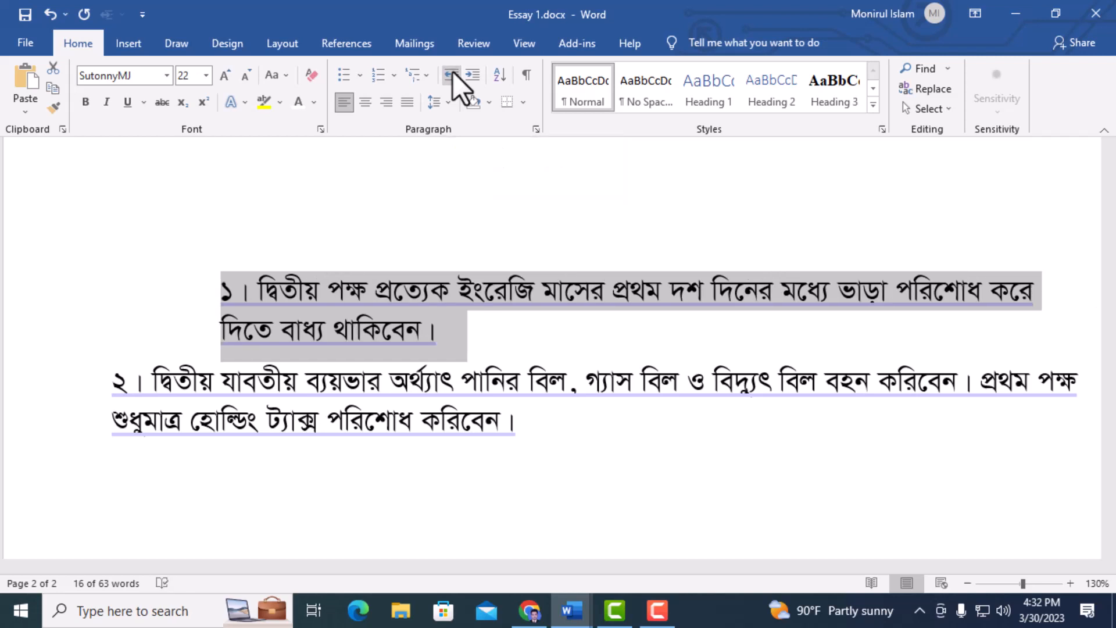
pyautogui.click(452, 72)
pyautogui.click(453, 72)
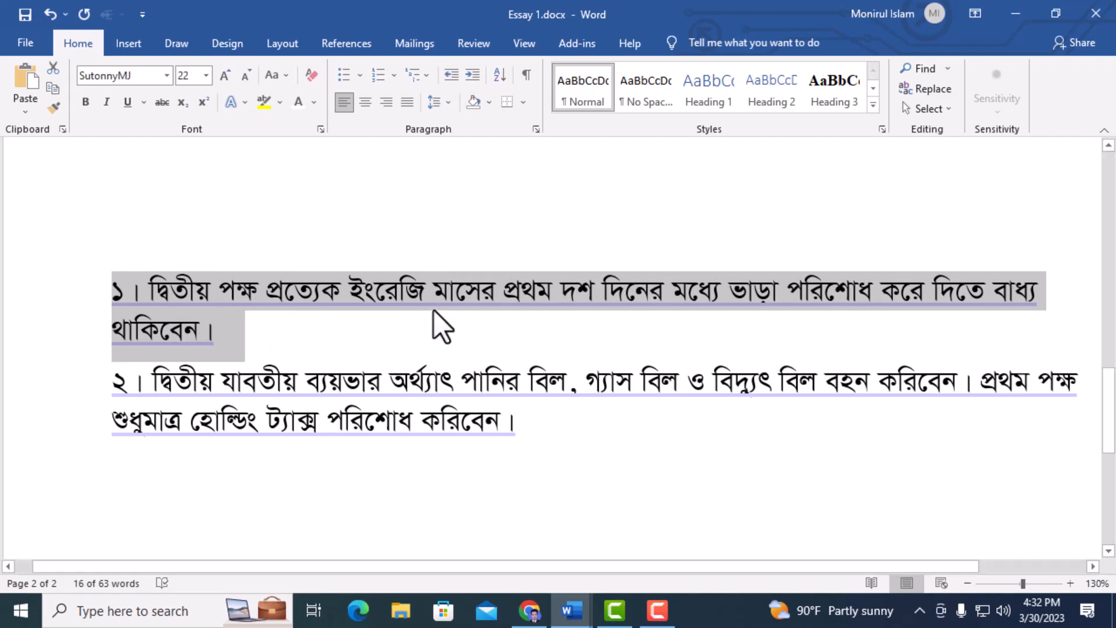
# Step: Indent the first numbered paragraph three levels again
pyautogui.click(473, 74)
pyautogui.click(474, 74)
pyautogui.click(474, 75)
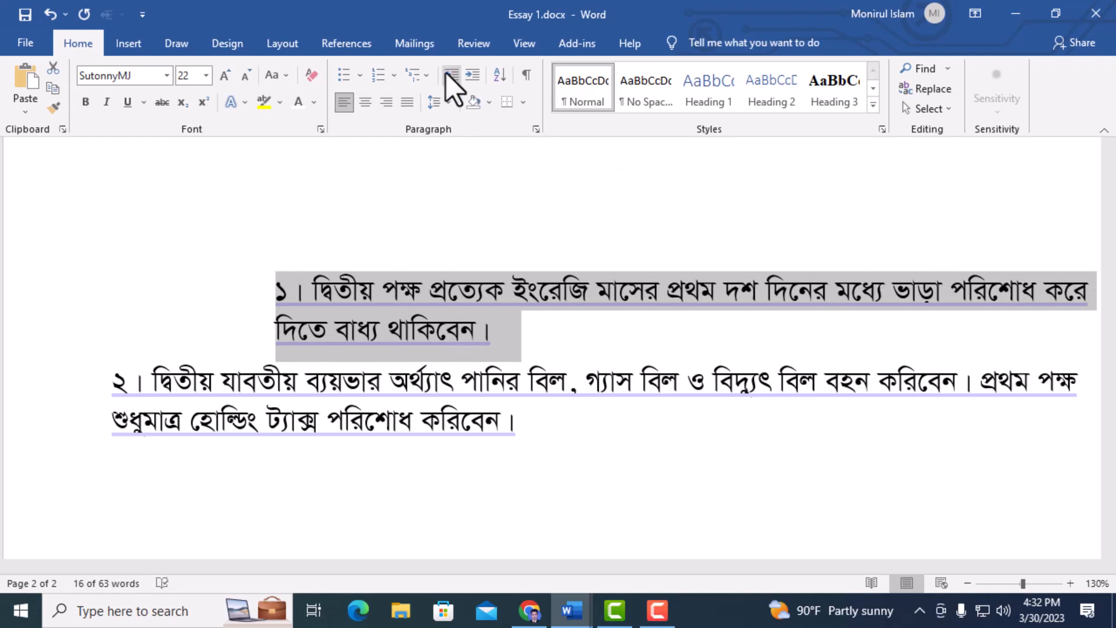
# Step: Return the first numbered paragraph to the left margin by removing three indent levels, and clear the selection
pyautogui.click(449, 74)
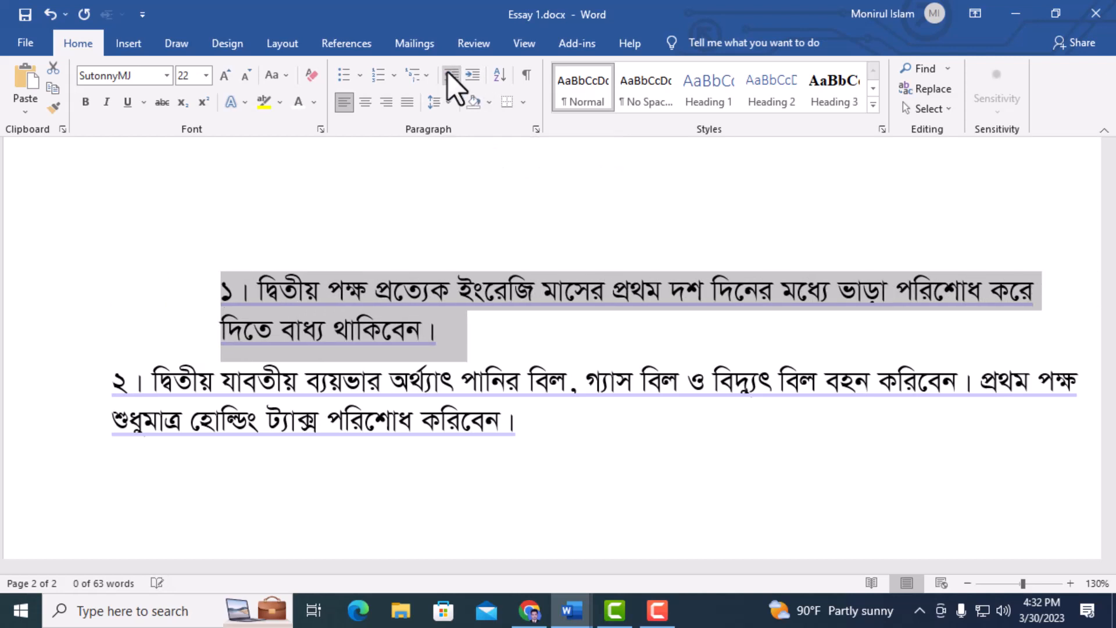
pyautogui.click(449, 74)
pyautogui.click(449, 73)
pyautogui.click(375, 355)
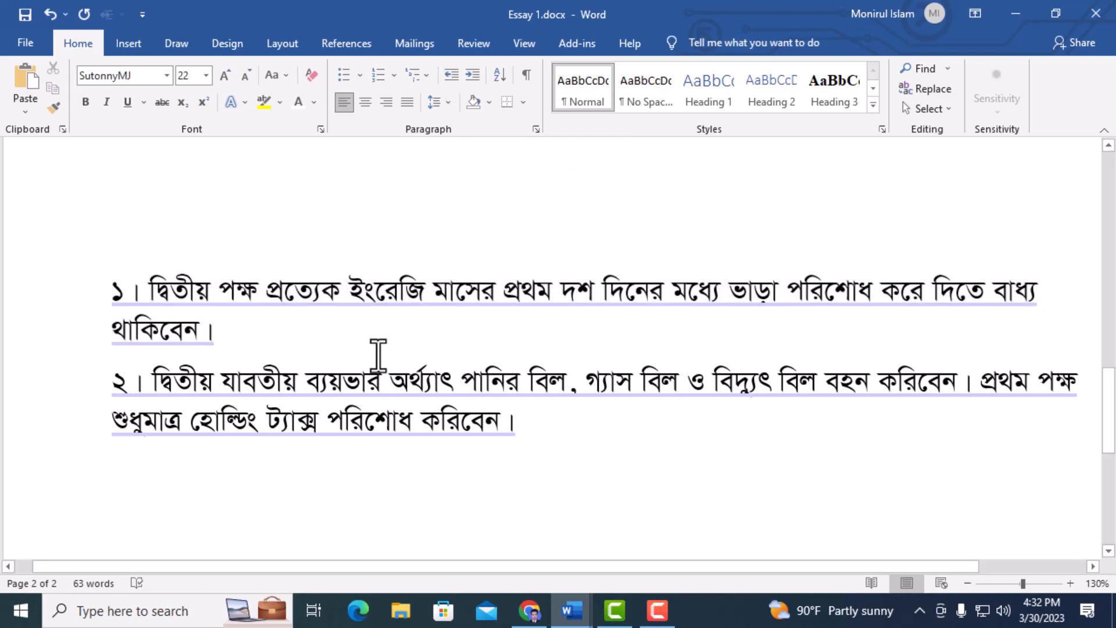
# Step: Show the ruler and try a first-line indent of about 0.8 inch on both numbered paragraphs, returning it to the margin
pyautogui.click(524, 45)
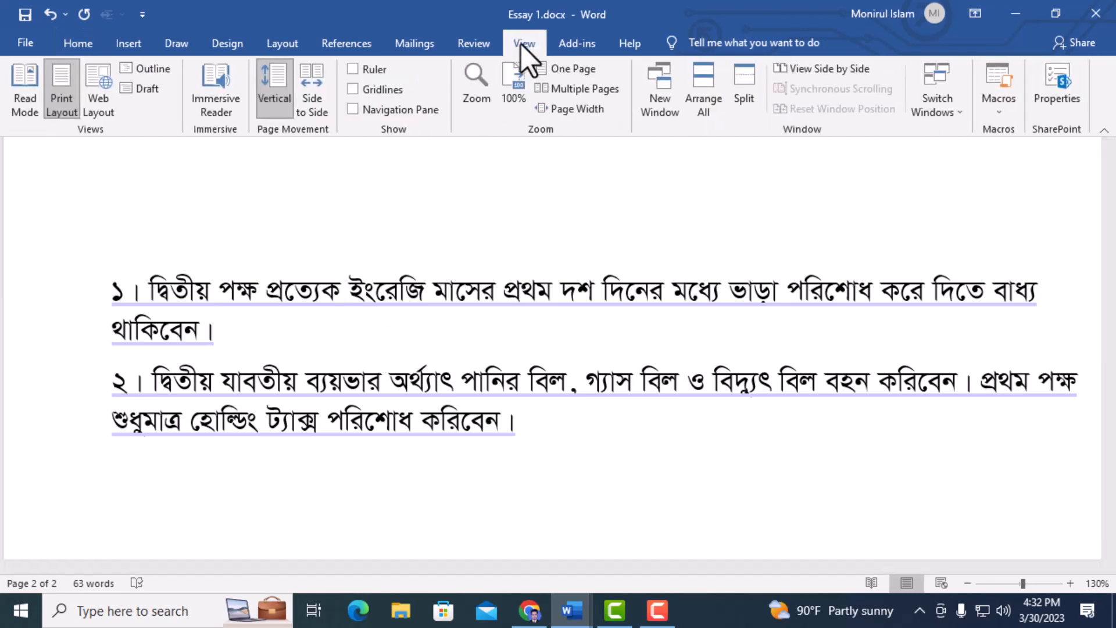
pyautogui.click(351, 70)
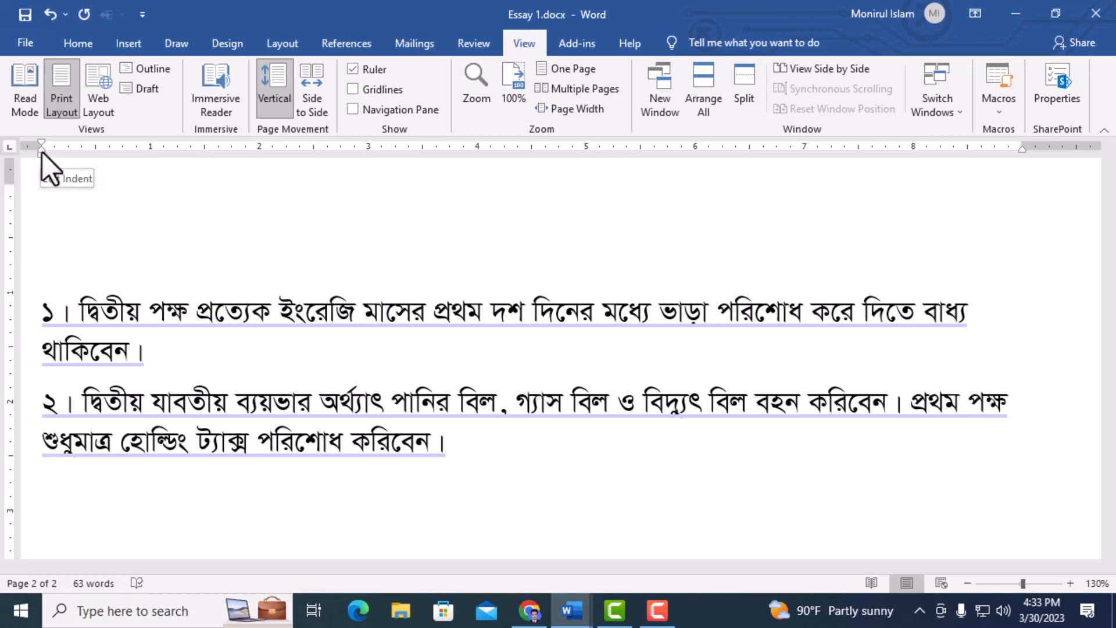
pyautogui.moveTo(457, 444); pyautogui.dragTo(52, 308)
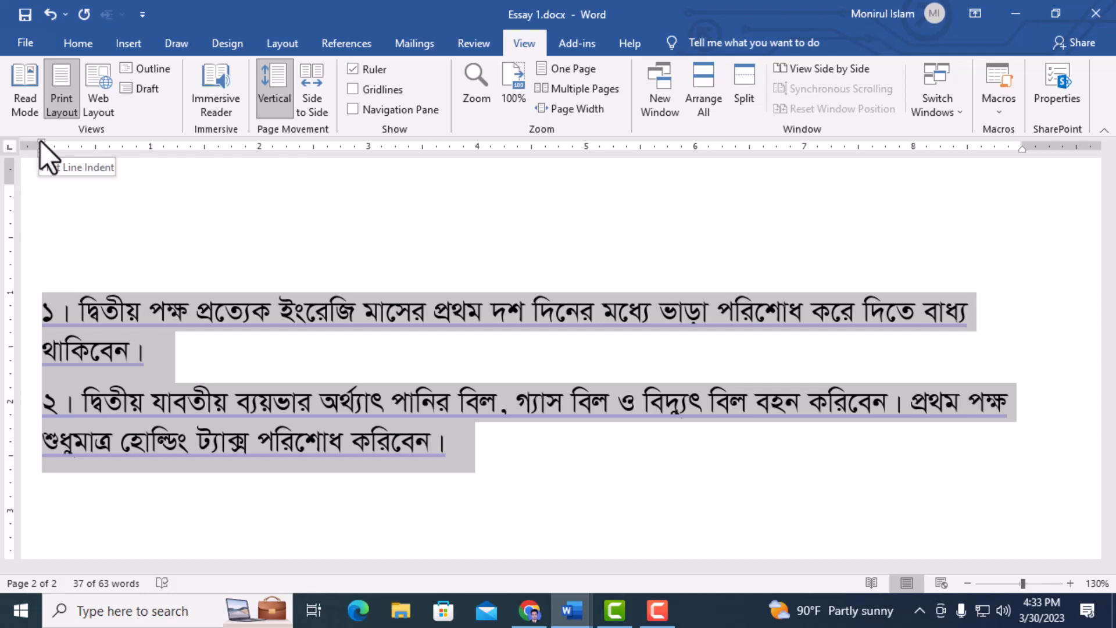
pyautogui.moveTo(42, 141); pyautogui.dragTo(132, 151)
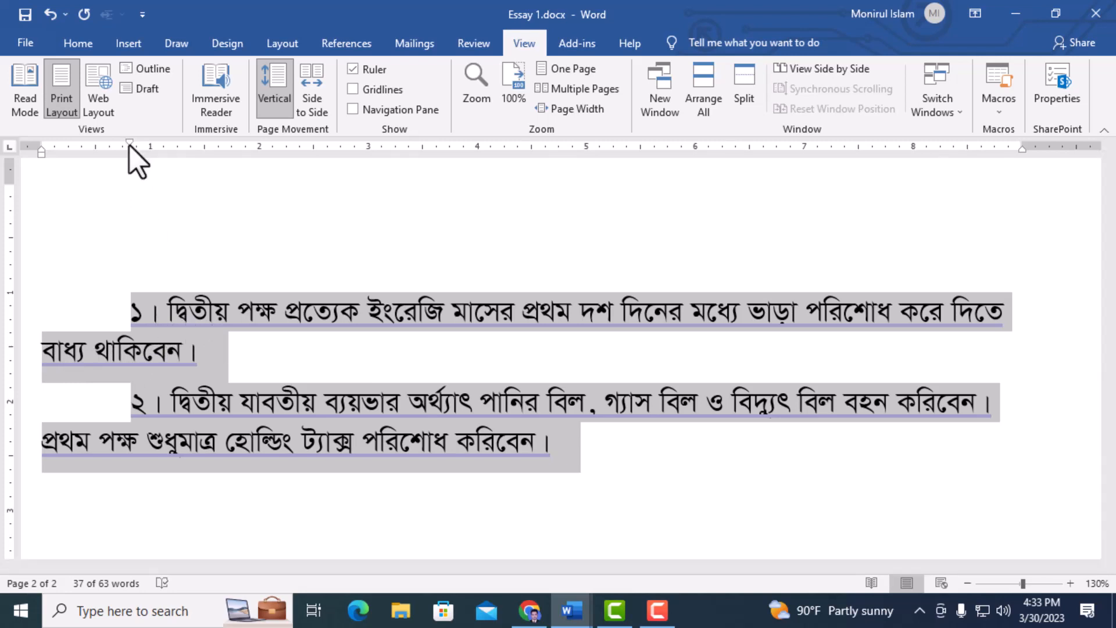
pyautogui.moveTo(131, 143); pyautogui.dragTo(42, 141)
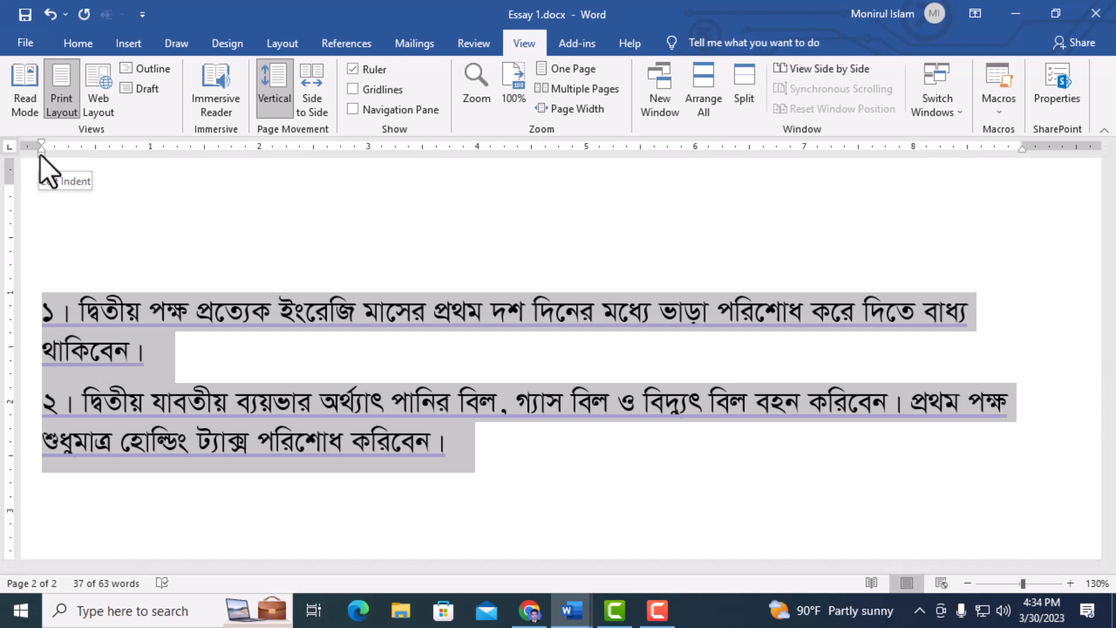
# Step: Move the left indent of both numbered paragraphs in to about 0.8 inch, and back to about 0.1 inch
pyautogui.moveTo(42, 156); pyautogui.dragTo(80, 157)
pyautogui.moveTo(112, 163); pyautogui.dragTo(132, 161)
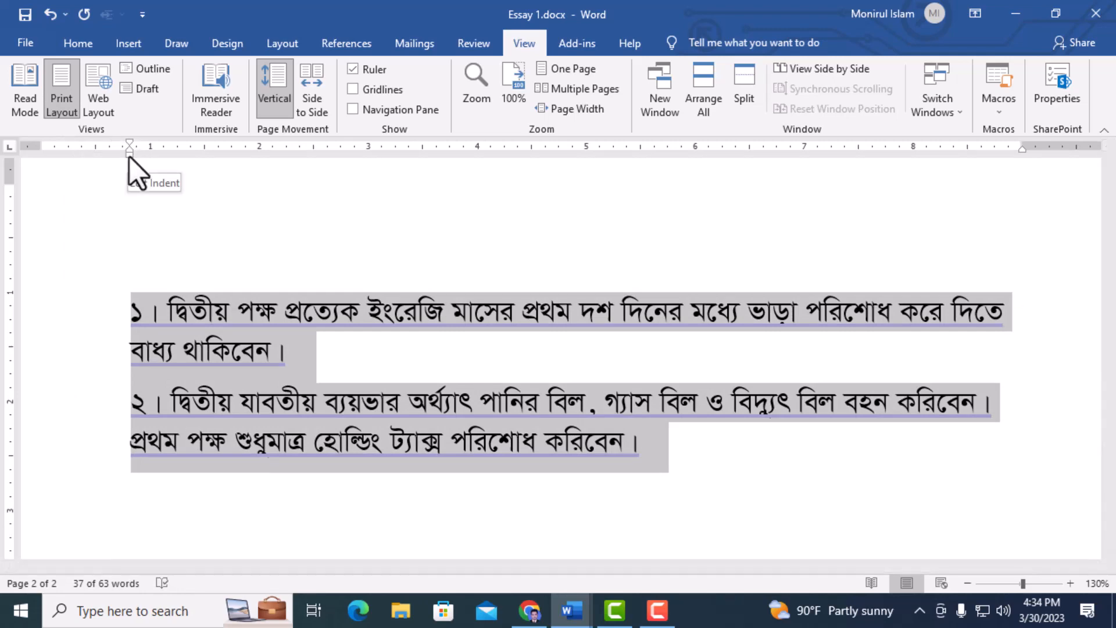
pyautogui.moveTo(129, 157); pyautogui.dragTo(53, 155)
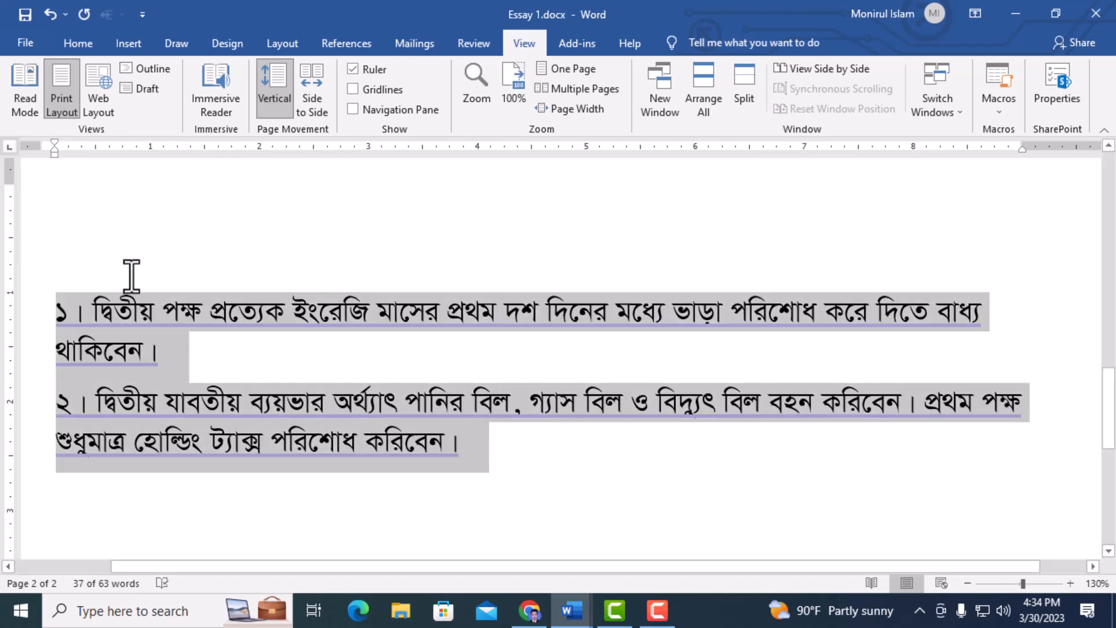
# Step: Increase the indent of both numbered paragraphs by two levels, and decrease it back to the left margin
pyautogui.click(78, 43)
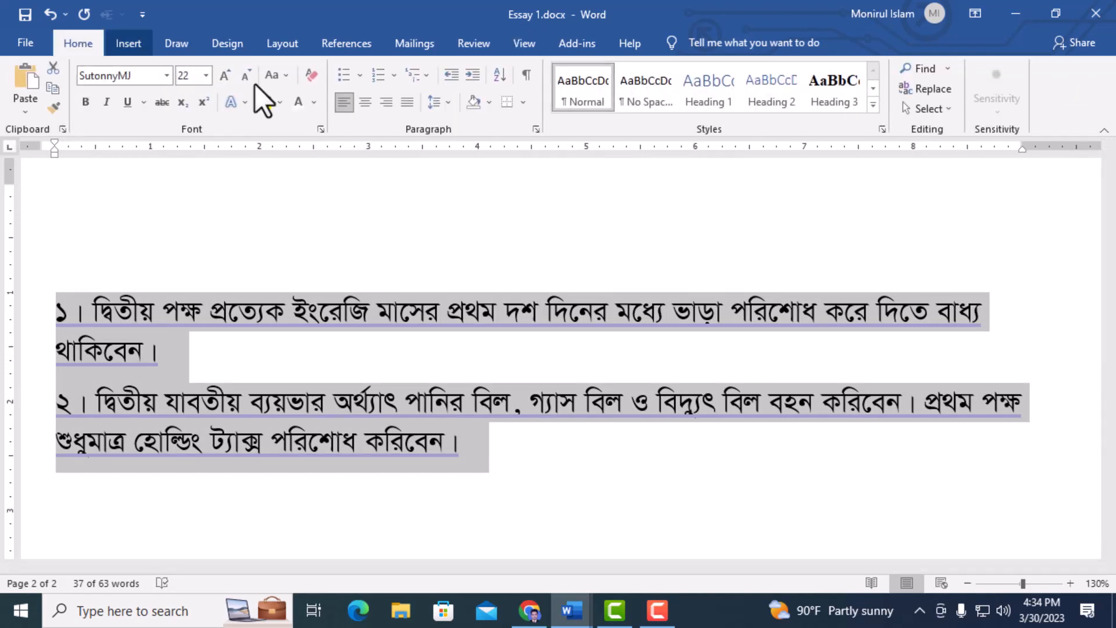
pyautogui.click(470, 78)
pyautogui.click(470, 78)
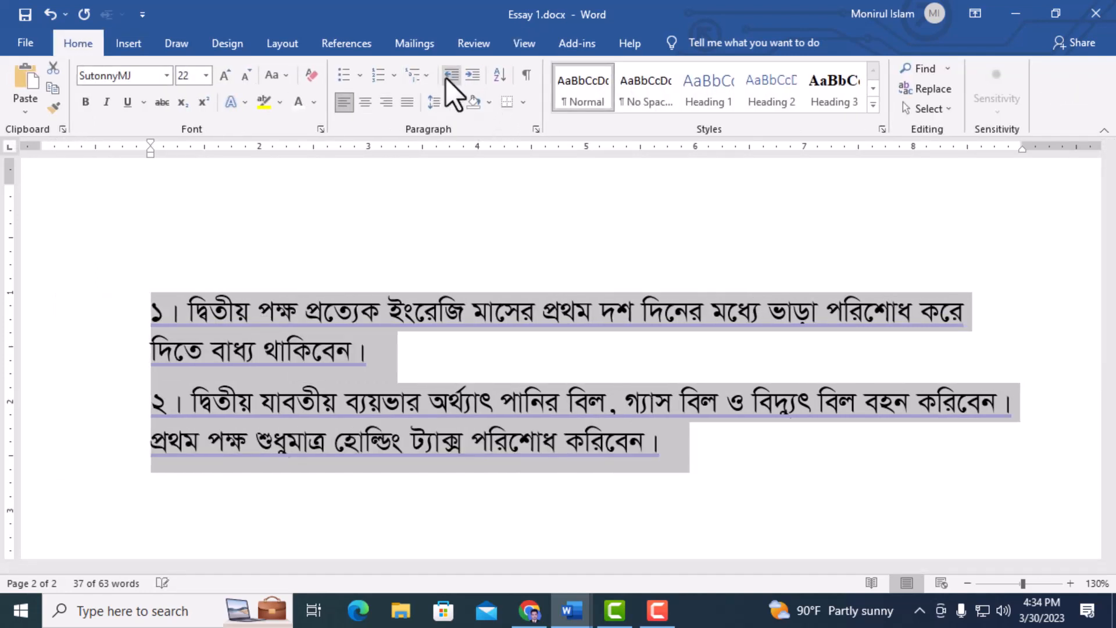
pyautogui.click(450, 74)
pyautogui.click(450, 73)
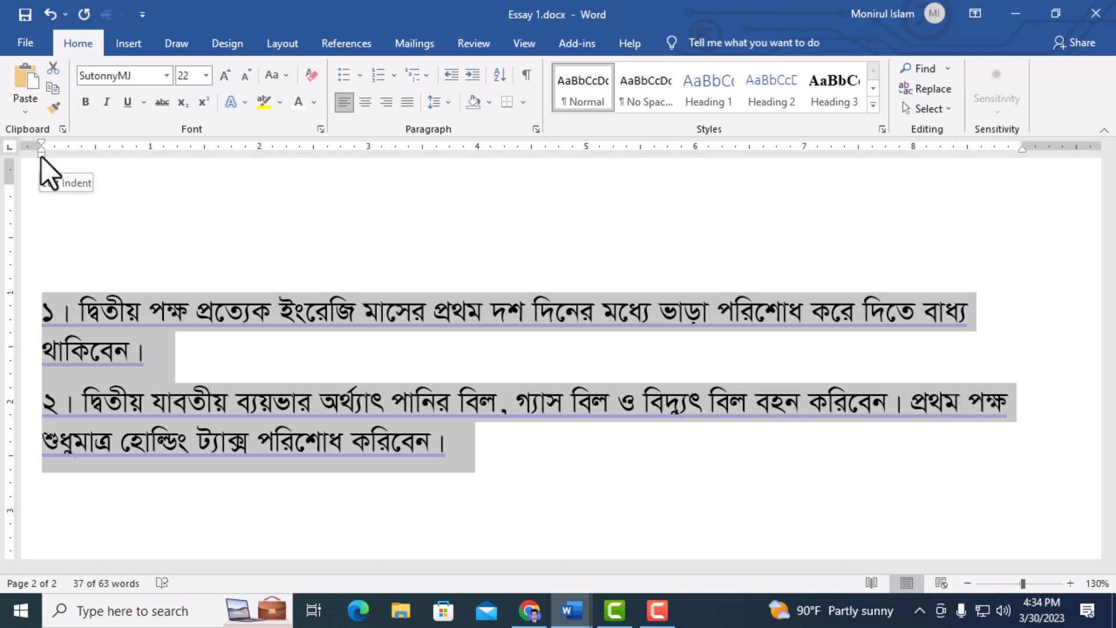
# Step: Give only the first numbered paragraph a hanging indent of about 0.3 inch, keeping its first line at the margin
pyautogui.click(145, 355)
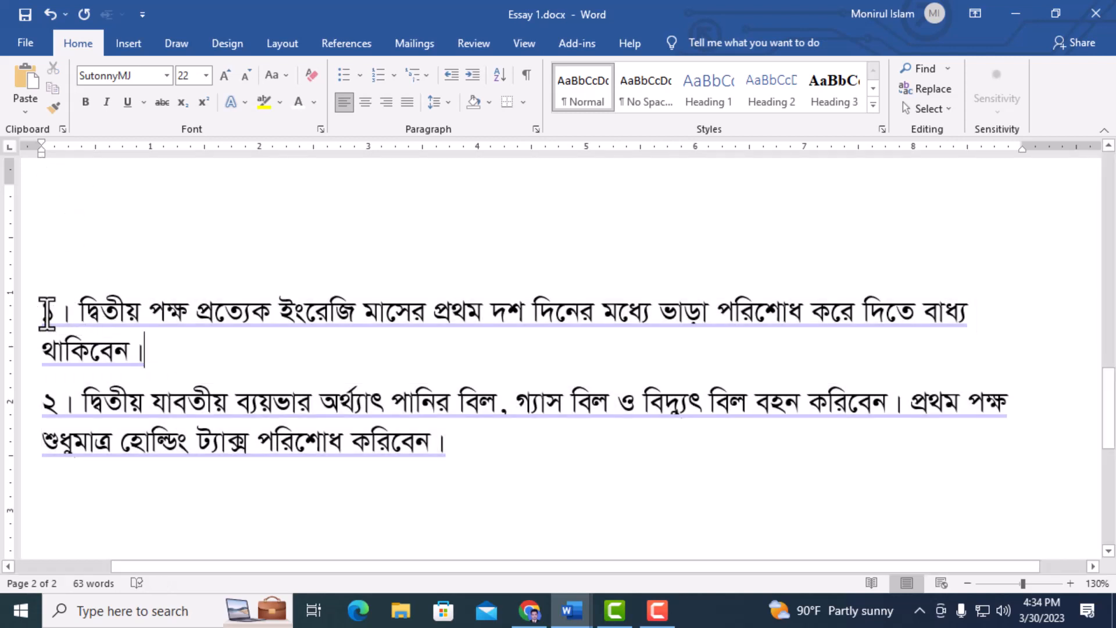
pyautogui.moveTo(47, 314); pyautogui.dragTo(158, 347)
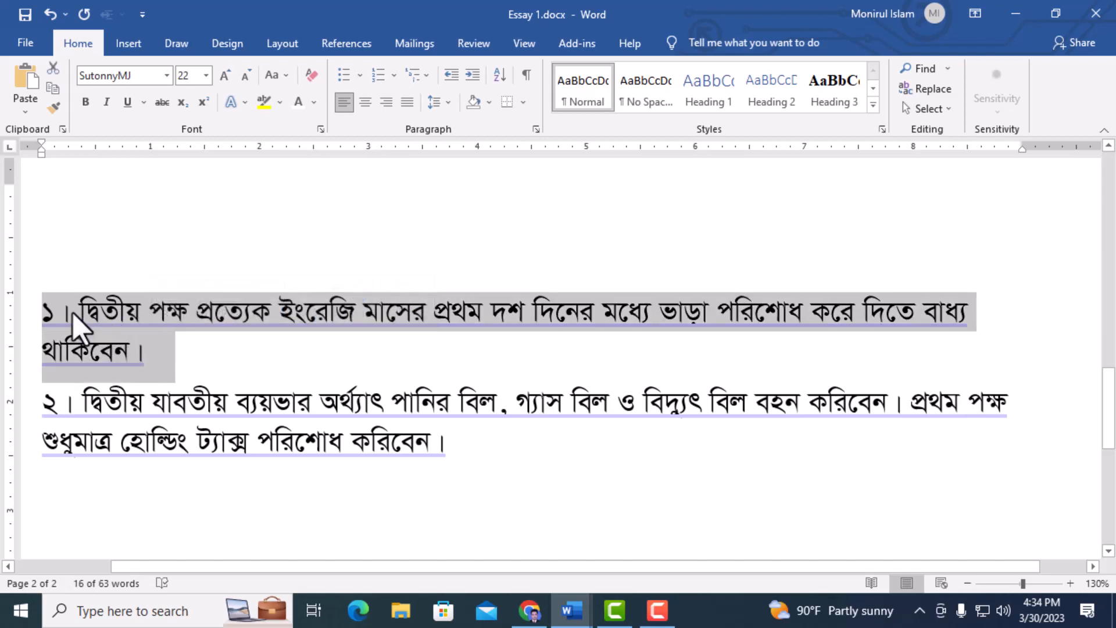
pyautogui.click(46, 352)
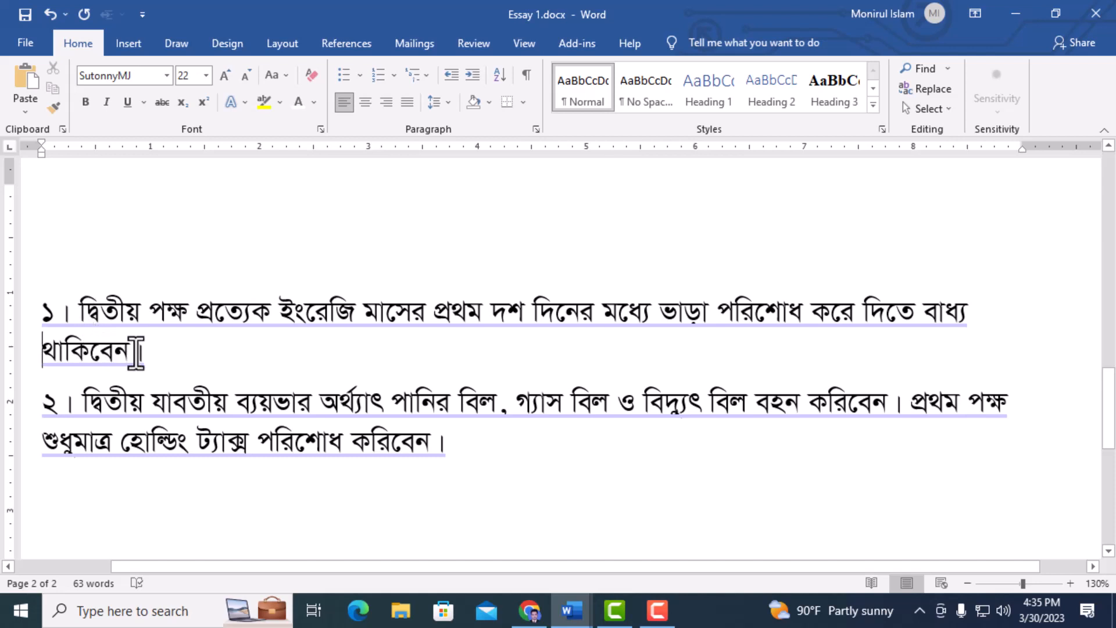
pyautogui.moveTo(144, 351); pyautogui.dragTo(32, 311)
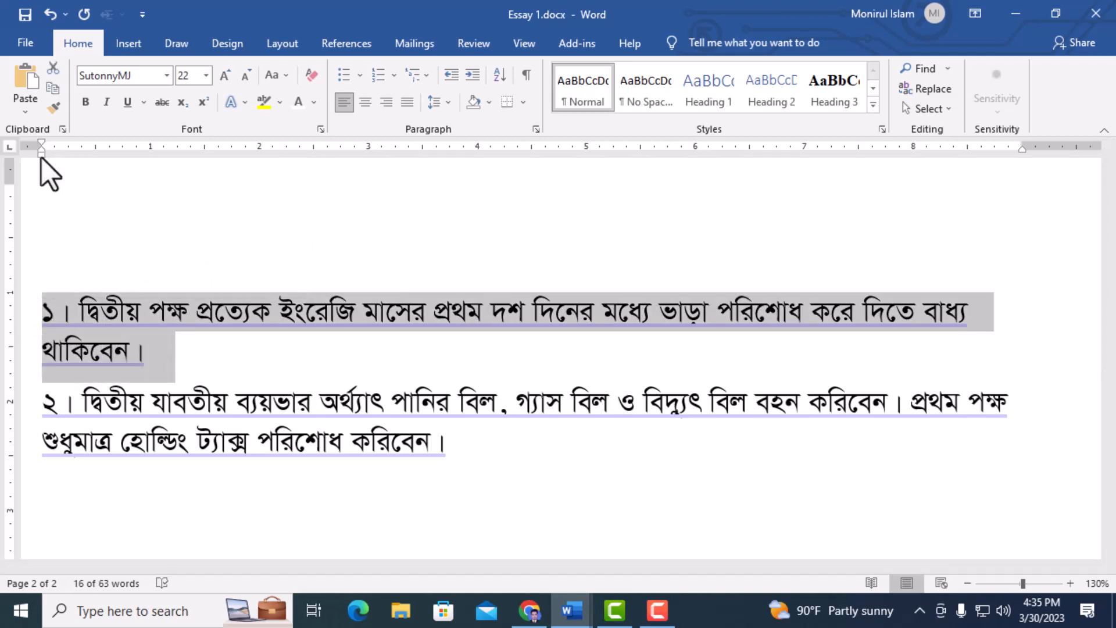
pyautogui.moveTo(41, 158)
pyautogui.mouseDown()
pyautogui.moveTo(76, 156)
pyautogui.moveTo(76, 142)
pyautogui.moveTo(40, 142)
pyautogui.mouseUp()
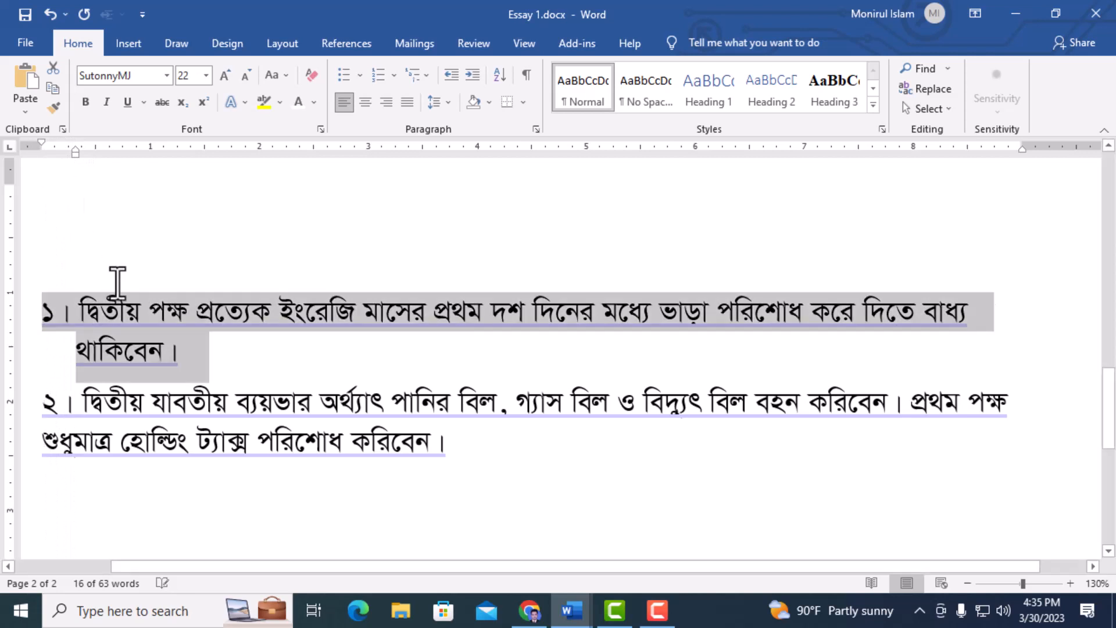
pyautogui.click(125, 351)
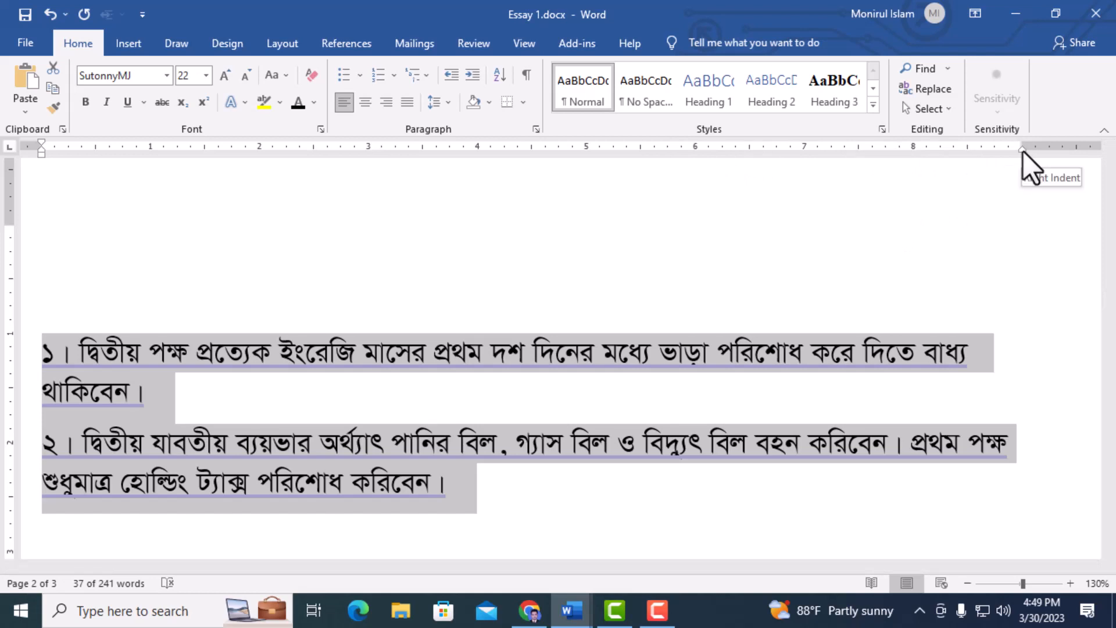
# Step: Move the right indent of both numbered paragraphs in to about the 7.8-inch ruler mark and back to the right margin
pyautogui.moveTo(1023, 150); pyautogui.dragTo(892, 142)
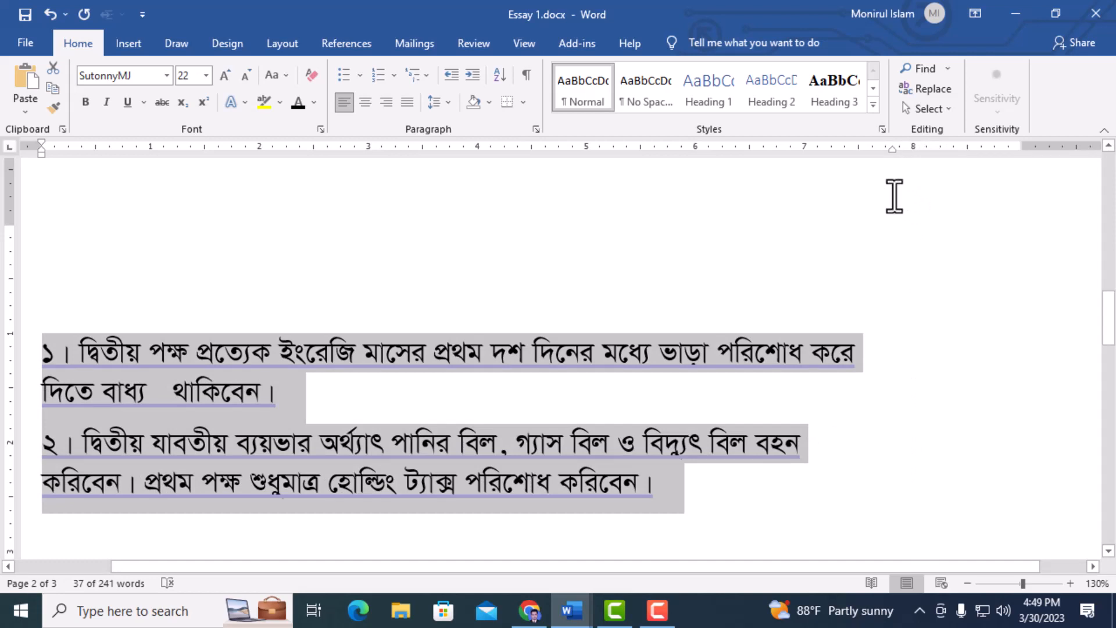
pyautogui.moveTo(892, 150); pyautogui.dragTo(1023, 148)
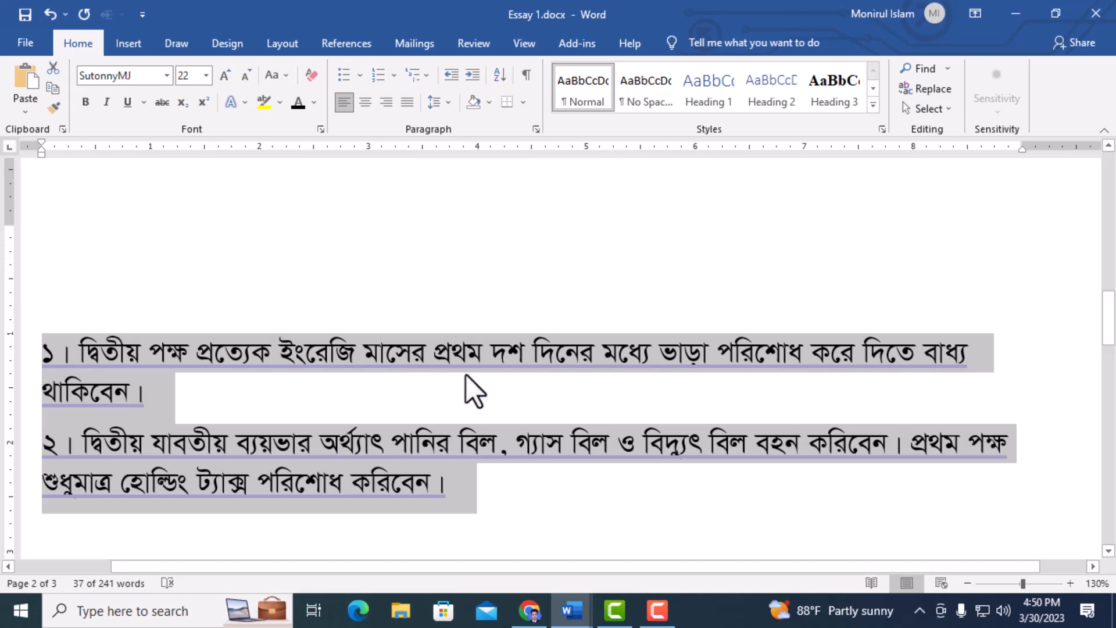
# Step: Set the right indent of both numbered paragraphs at about the 5.7-inch ruler mark and clear the selection
pyautogui.moveTo(1024, 148); pyautogui.dragTo(667, 153)
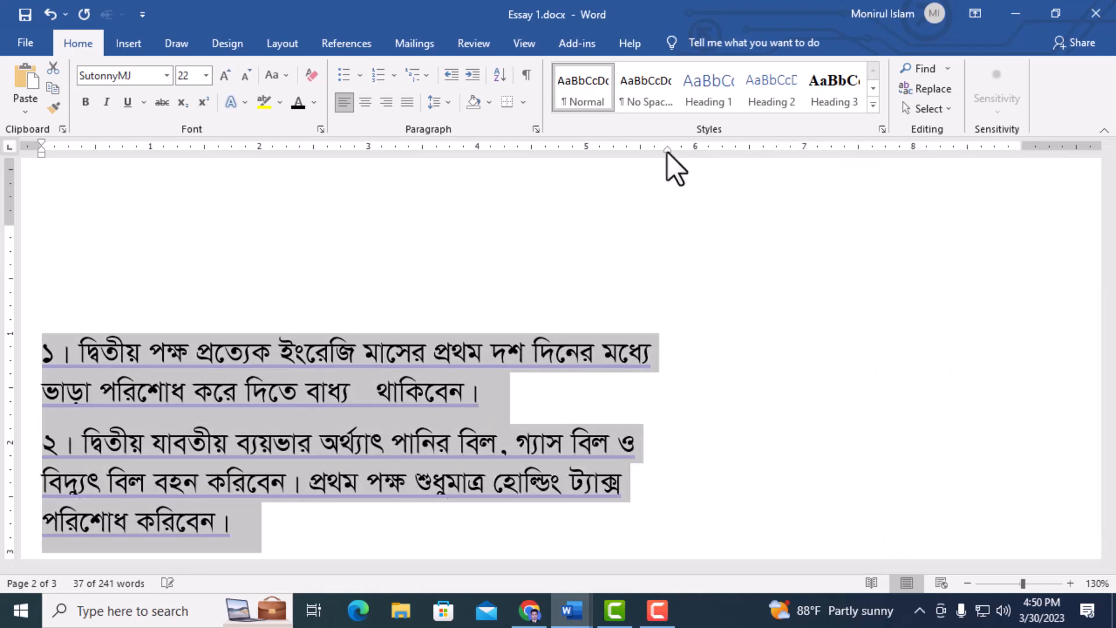
pyautogui.click(790, 327)
# Step: Insert a picture from this device, 2.4" high by 2.5" wide, in the empty space beside the two numbered paragraphs
pyautogui.click(122, 47)
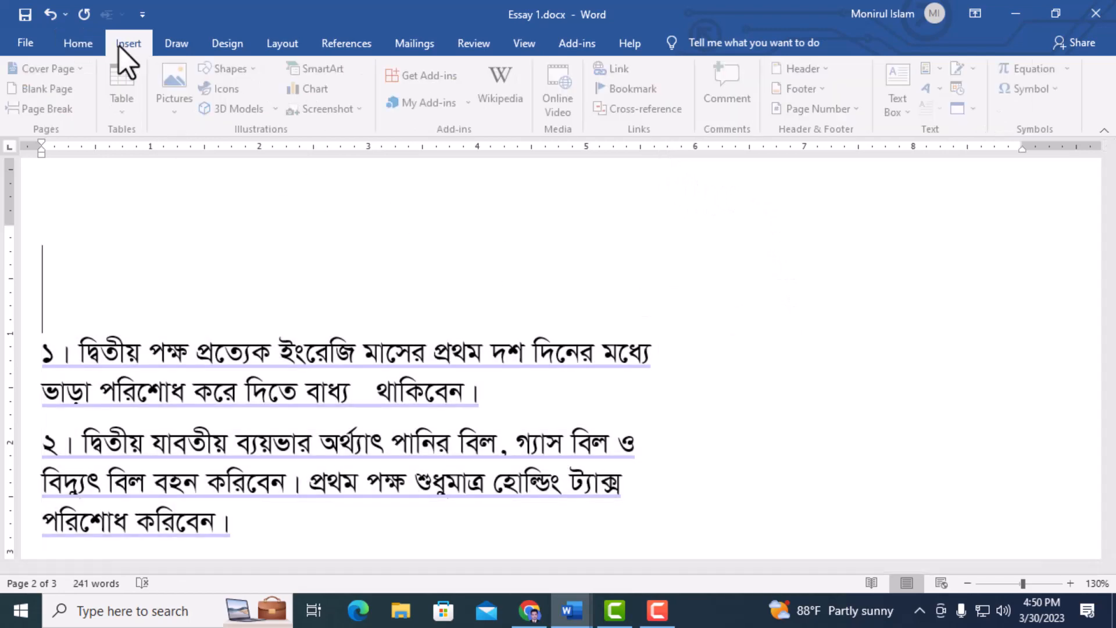
pyautogui.click(176, 85)
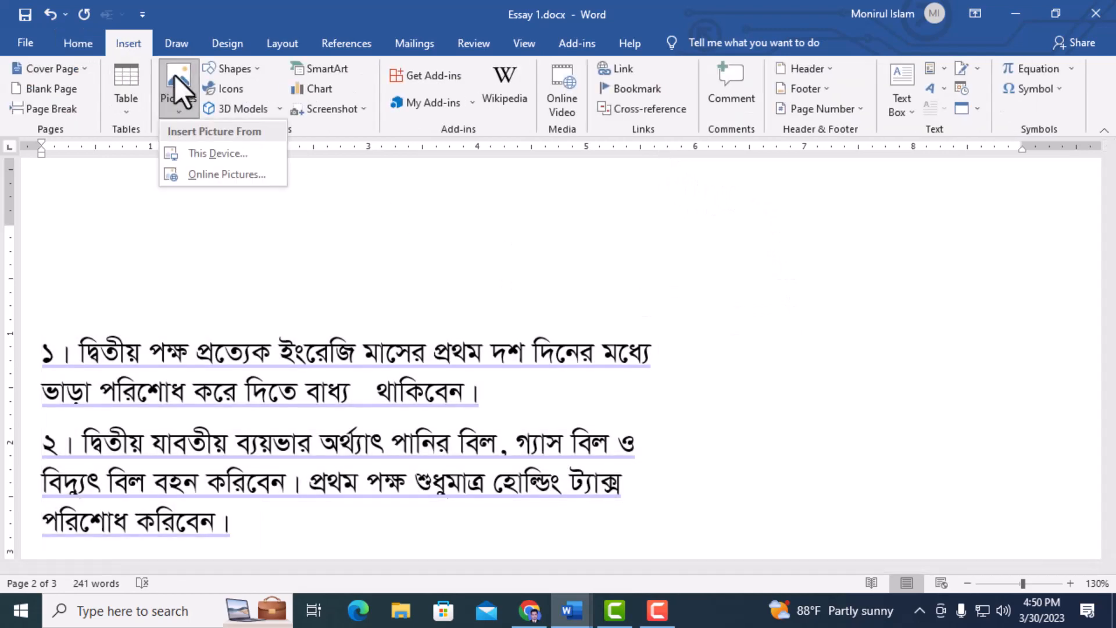
pyautogui.click(212, 157)
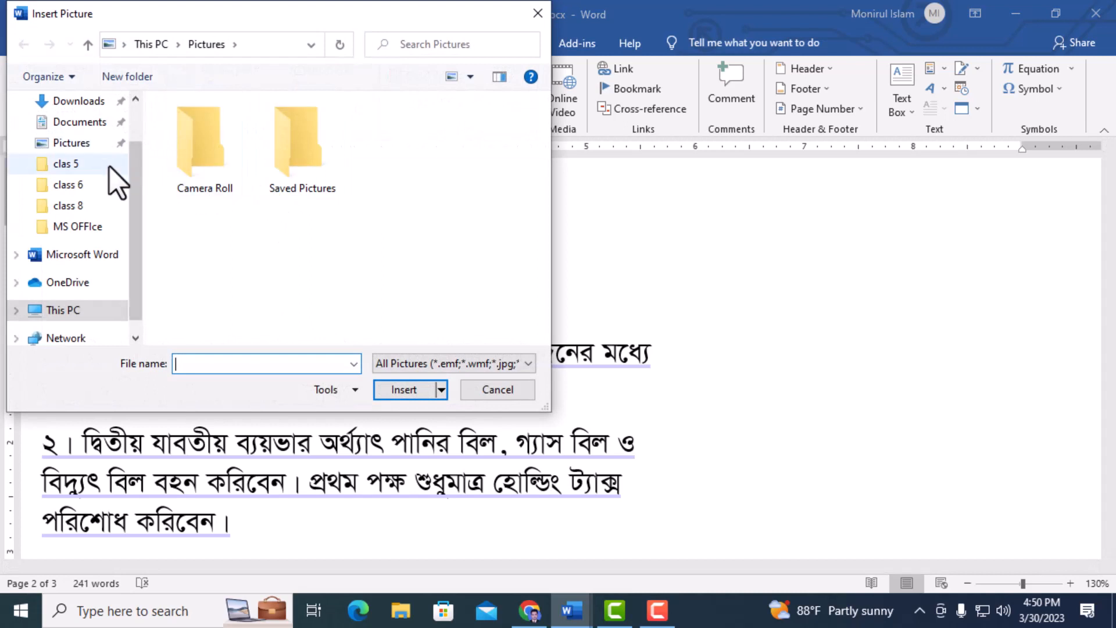
pyautogui.click(71, 146)
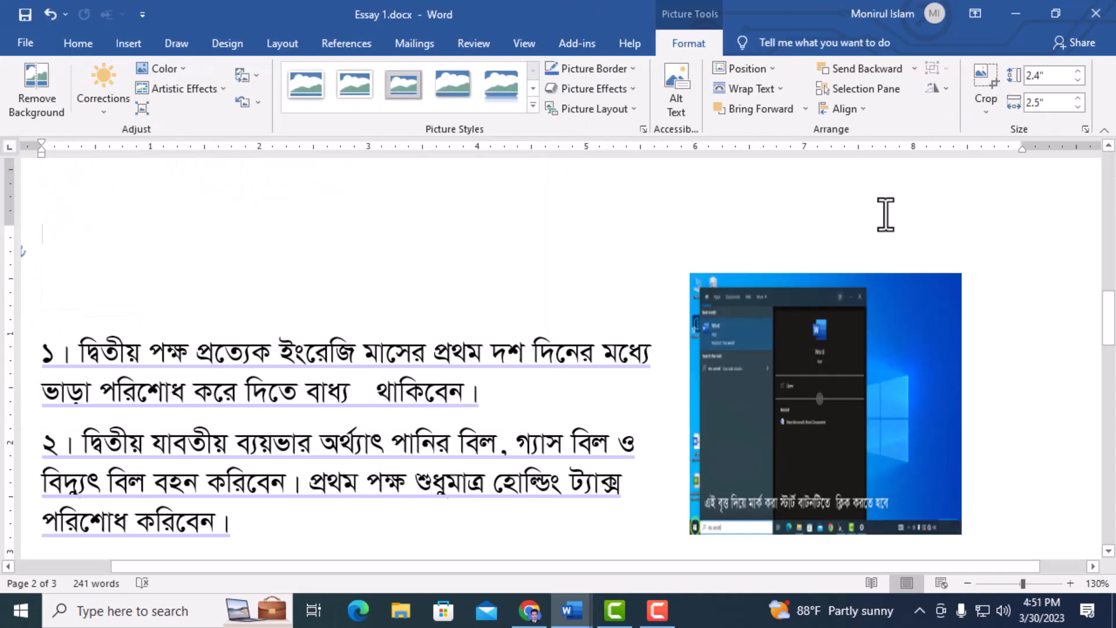
pyautogui.click(888, 216)
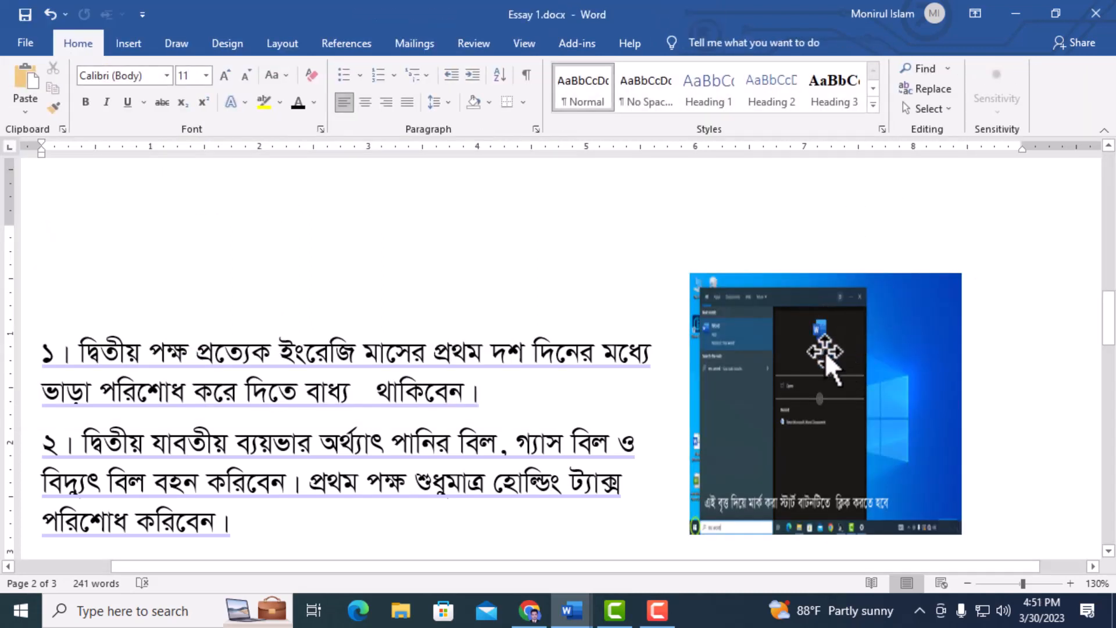